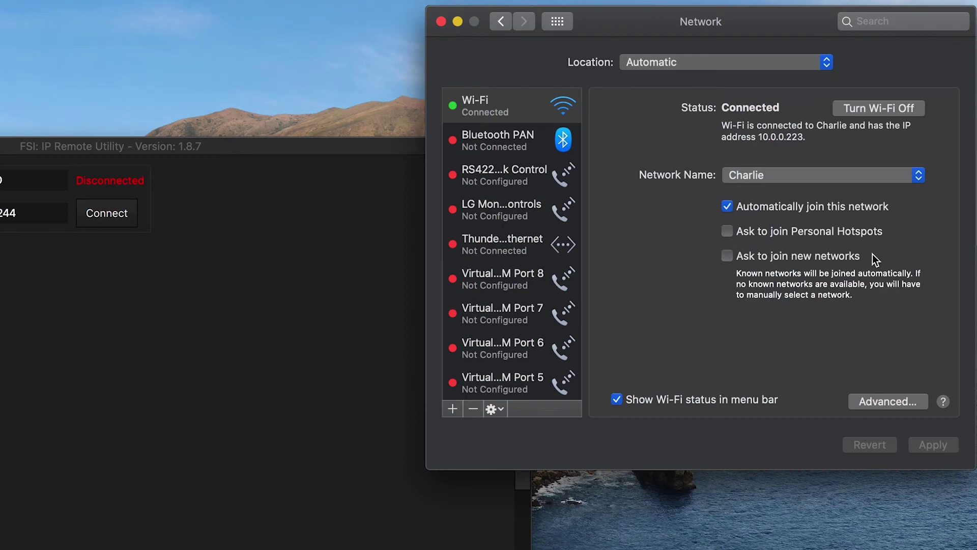
Turn Wi-Fi off and set the Thunderbolt Ethernet connection's IPv4 configuration to Manually.
click(870, 111)
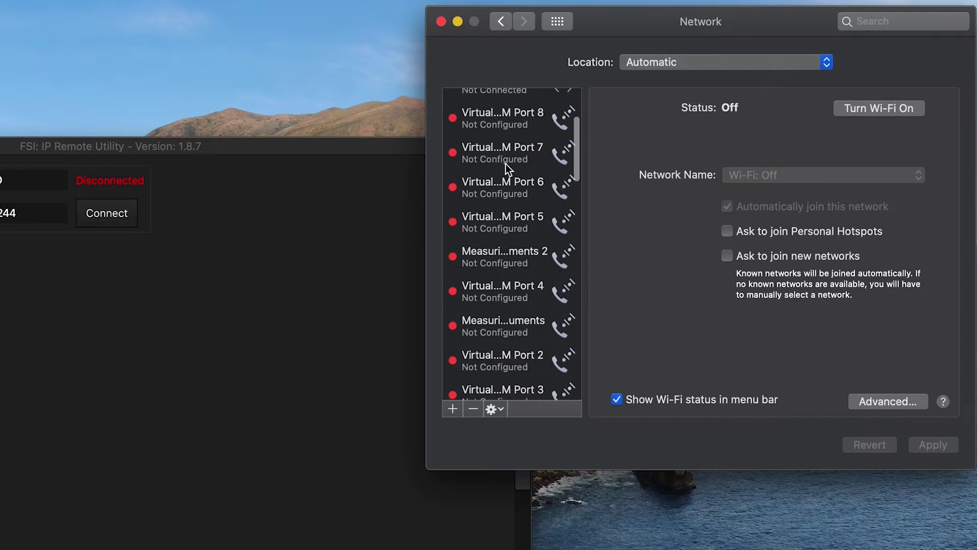
scroll(509, 173, up, 5)
click(523, 206)
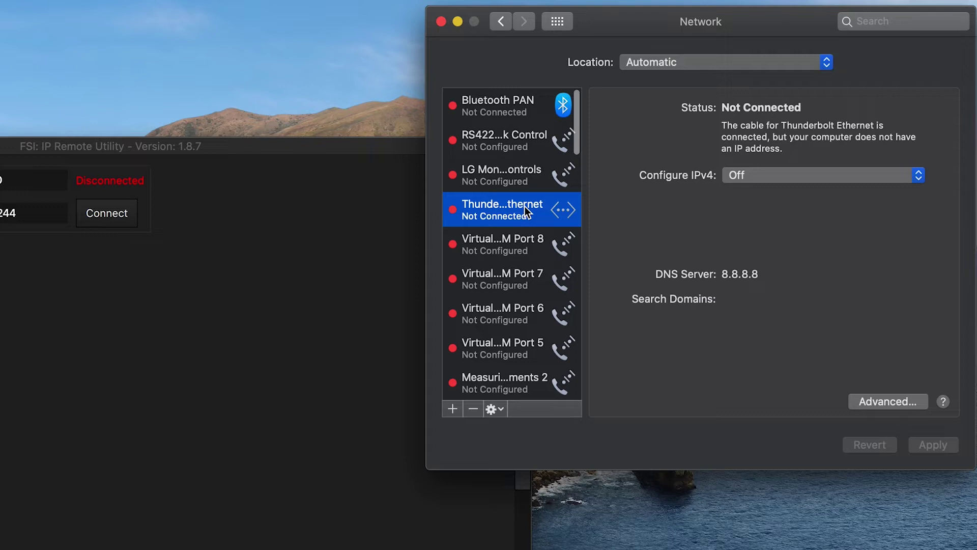
click(745, 172)
click(747, 149)
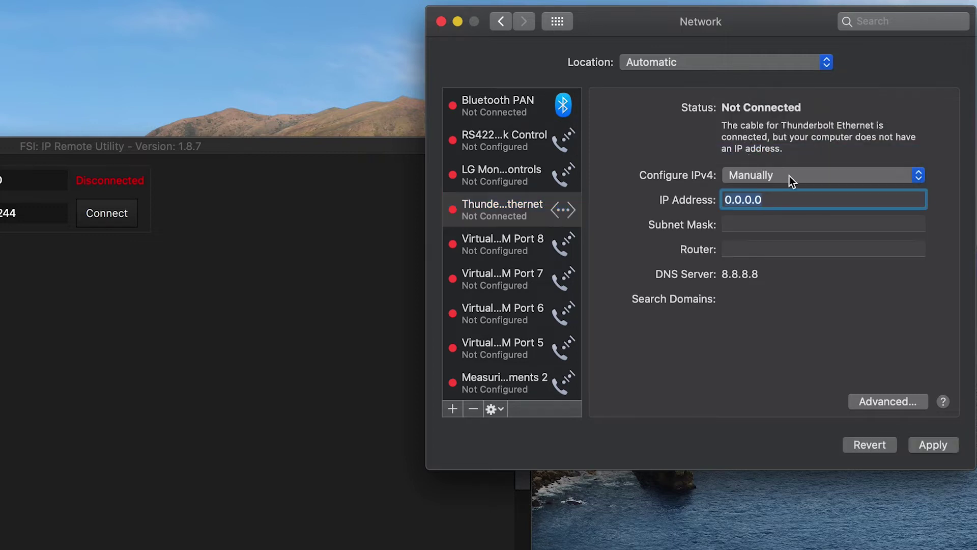
Give the Thunderbolt Ethernet connection IP address 192.168.1.240 and subnet mask 255.255.255.0, and apply the settings.
text(192.168.1.2)
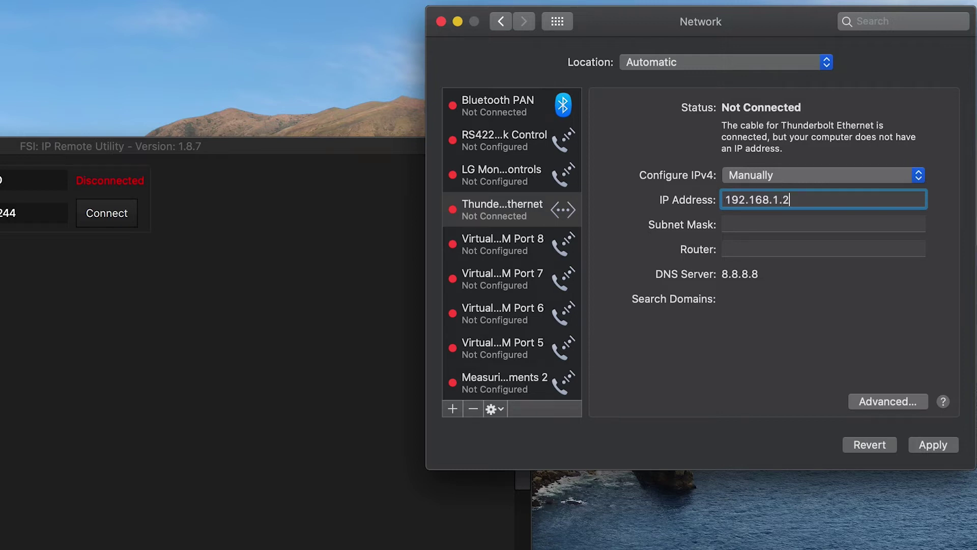
text(40)
click(749, 219)
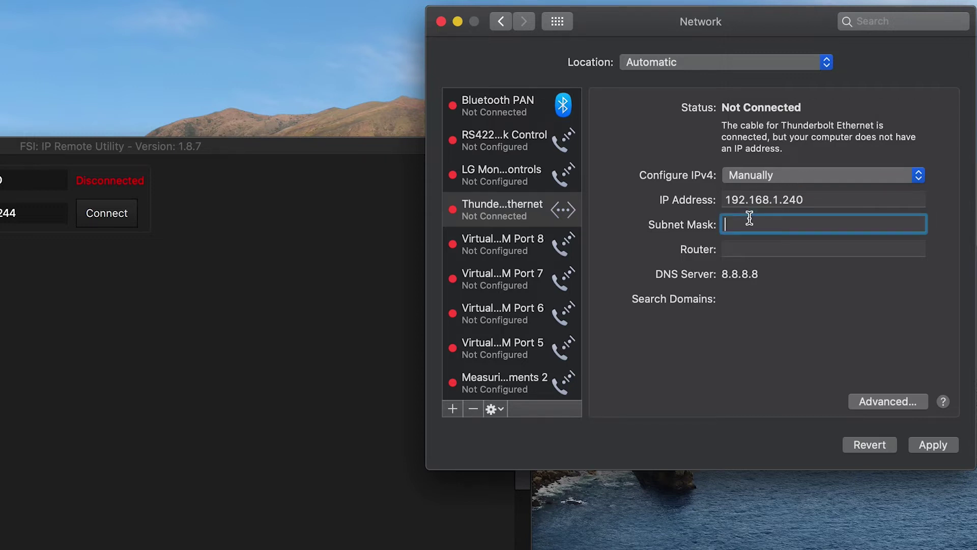
text(255.255.255.0)
click(935, 446)
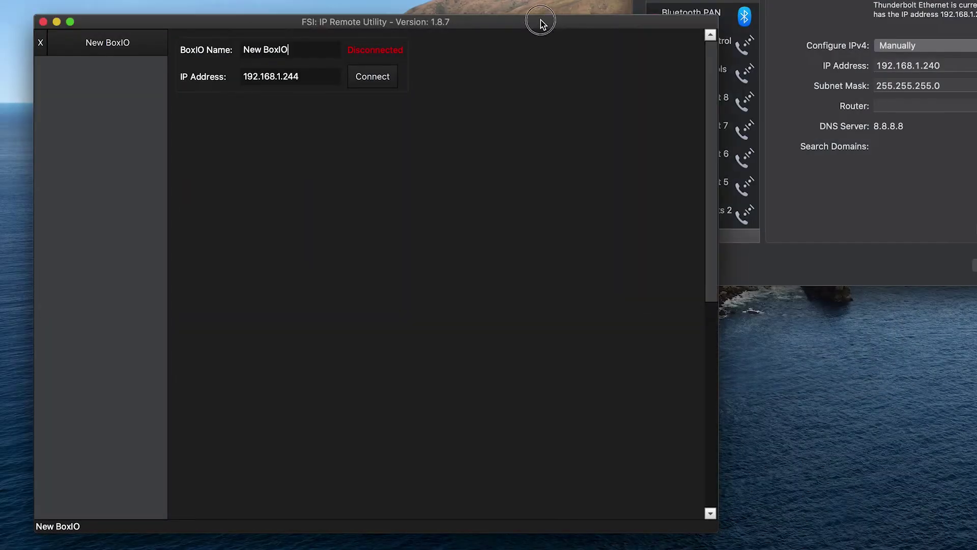
Switch to FSI IP Remote Utility, rename the new device entry BoxIO A and connect to it at 192.168.1.244.
click(128, 47)
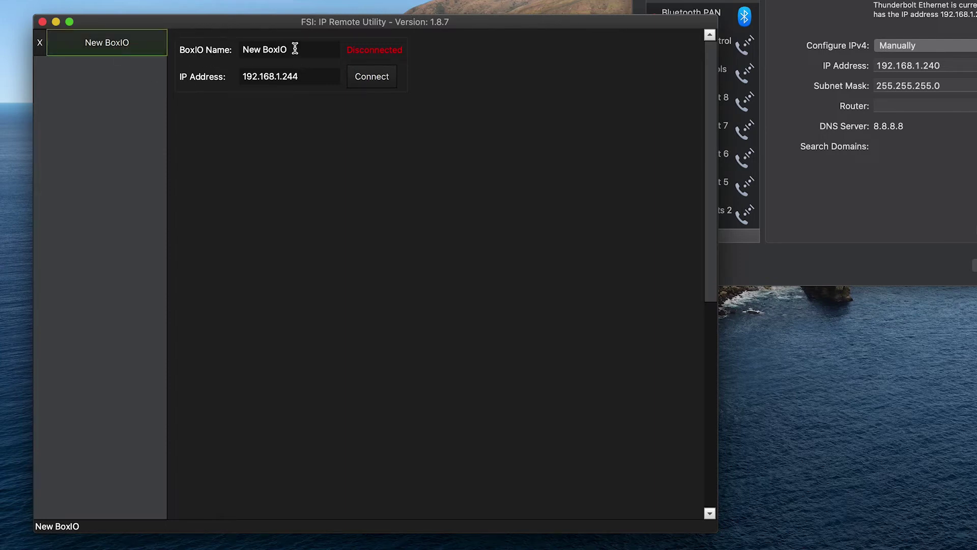
drag(294, 48, 191, 41)
text(BoxIO A)
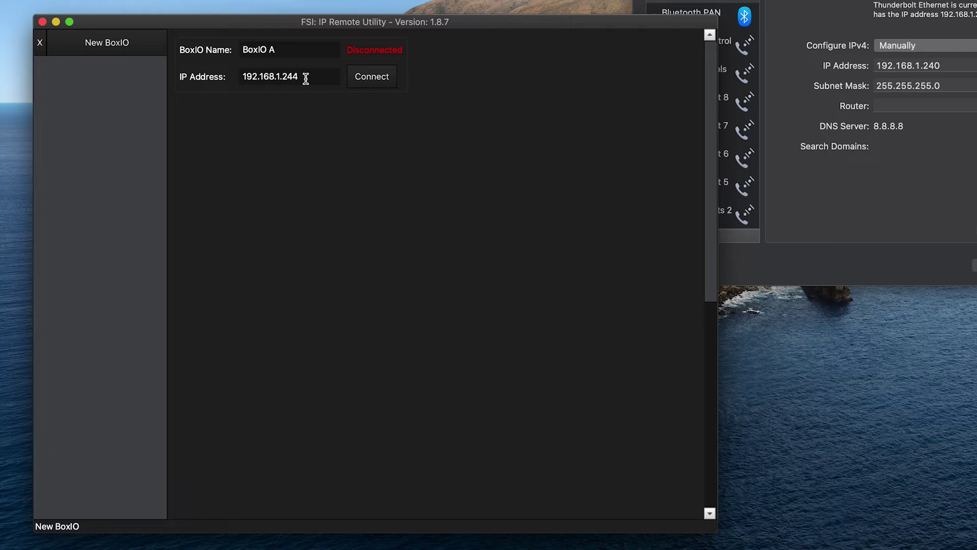
click(372, 77)
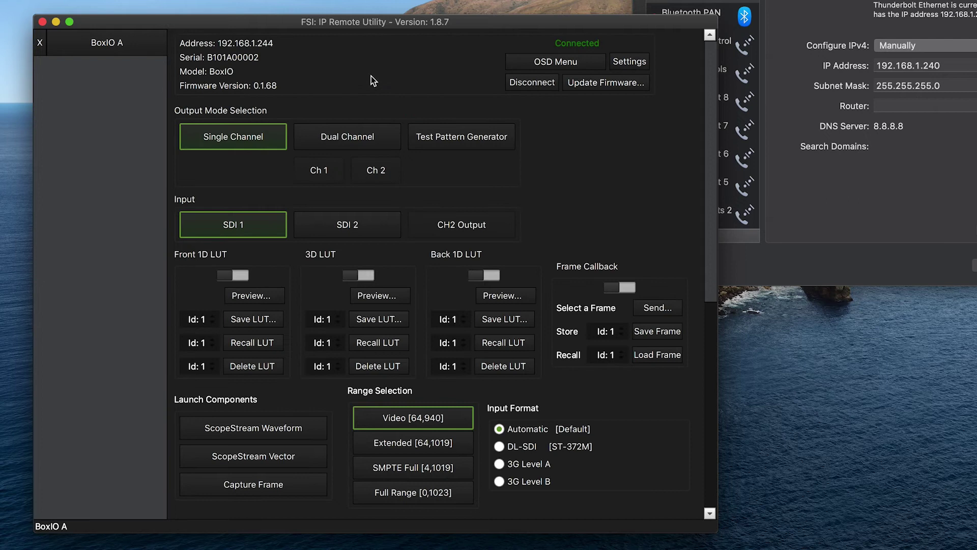
Change the BoxIO A device's own IP address to 192.168.1.241 in its network settings and return to its controls.
click(644, 63)
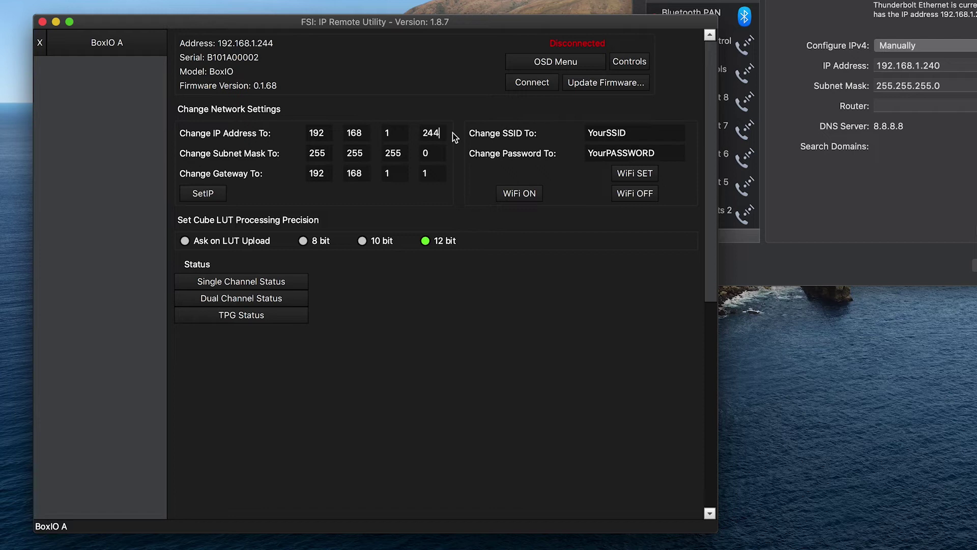
key(BackSpace)
text(1)
click(197, 196)
click(456, 86)
click(634, 62)
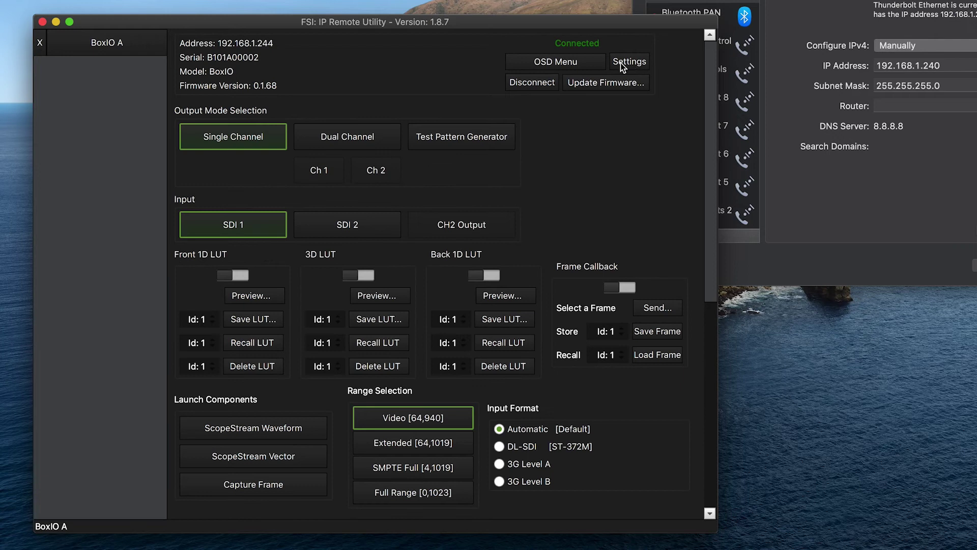
Disconnect BoxIO A and reconnect to it at IP address 192.168.1.241.
click(529, 83)
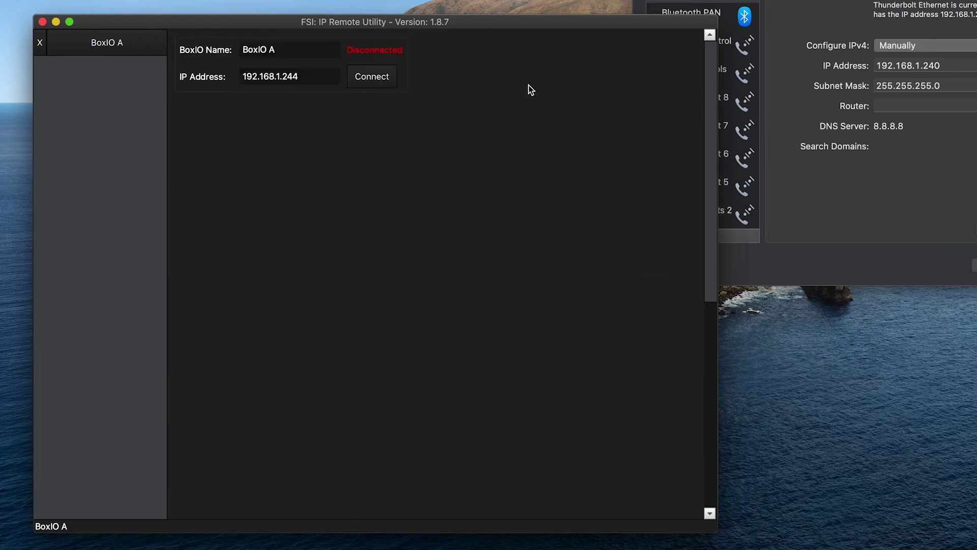
click(316, 74)
key(BackSpace)
text(1)
click(383, 77)
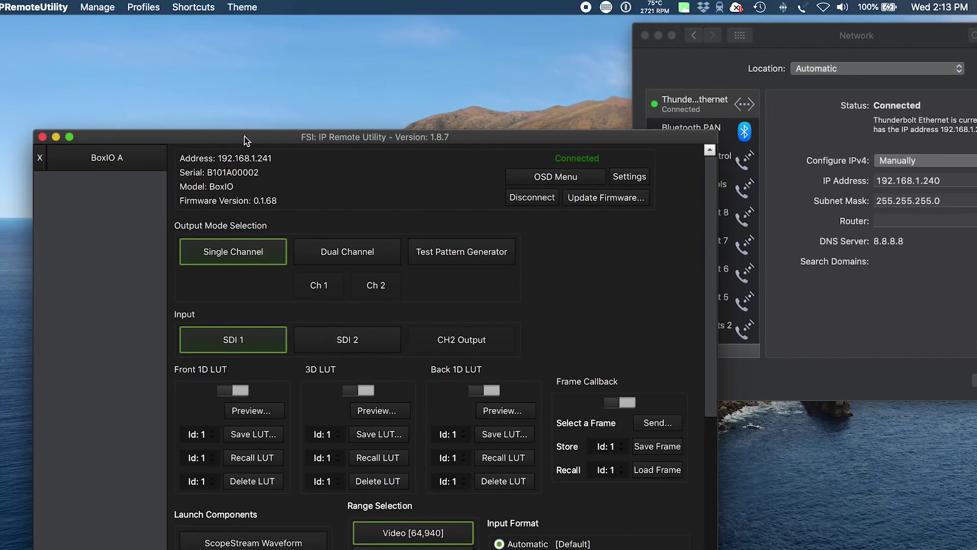
Add a second BoxIO device to the list and name it BoxIO B.
click(99, 7)
click(105, 23)
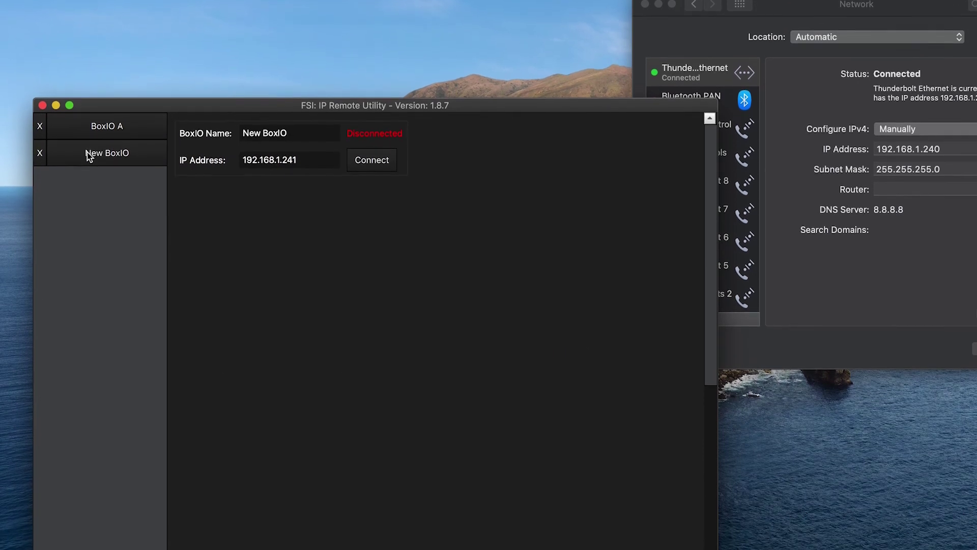
click(87, 179)
click(299, 95)
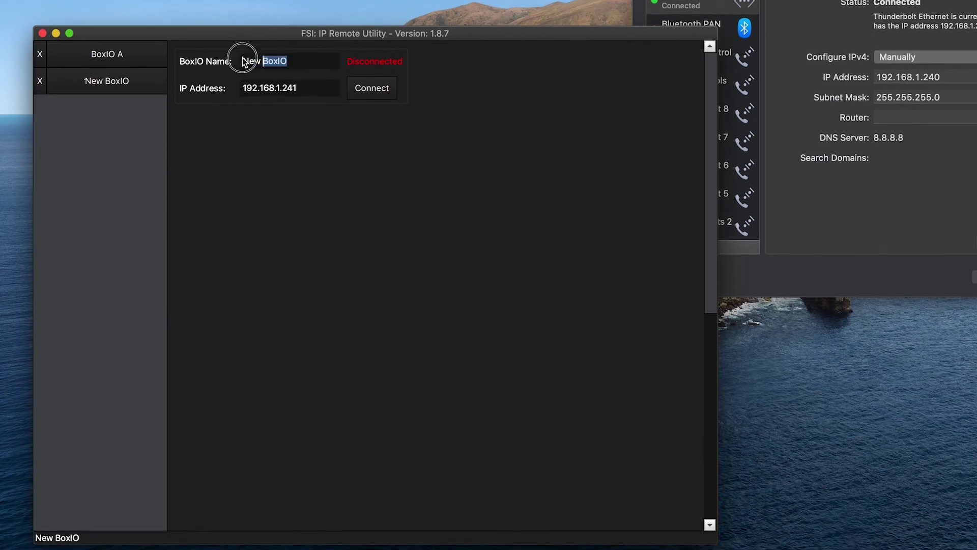
text(Bo)
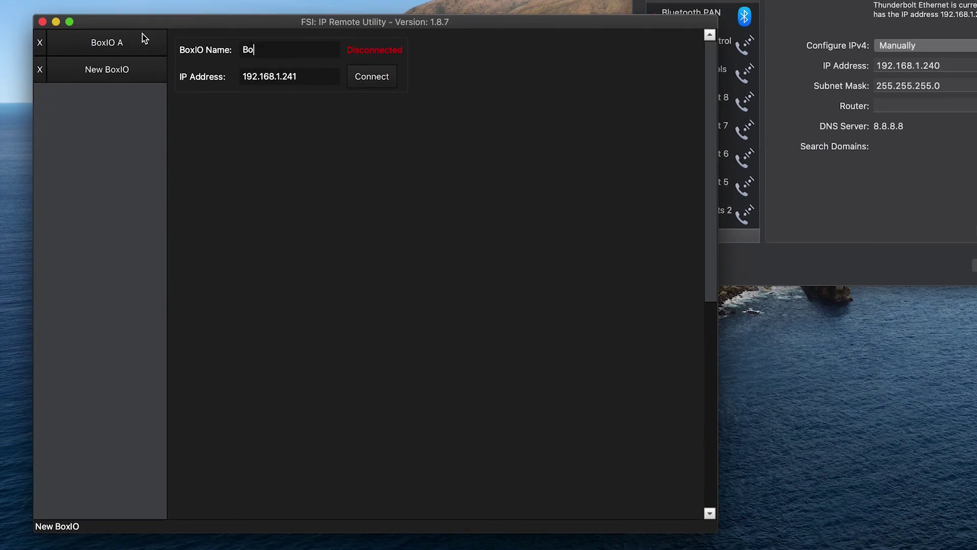
text(xIO B)
Set the connection address of BoxIO B to 192.168.1.244 and connect to it.
click(306, 76)
key(BackSpace)
text(4)
click(379, 83)
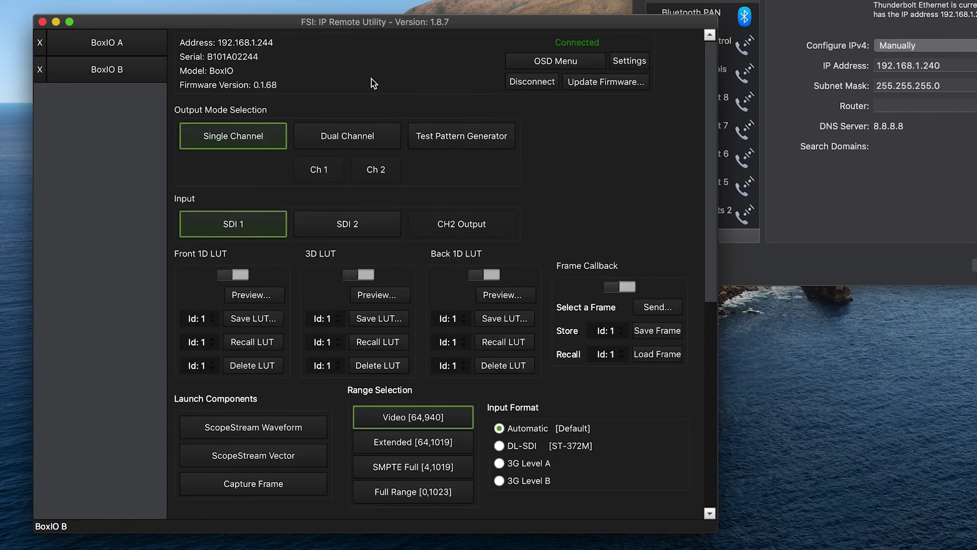
Change the BoxIO B device's own IP address to 192.168.1.242 in its network settings and return to its controls.
click(629, 62)
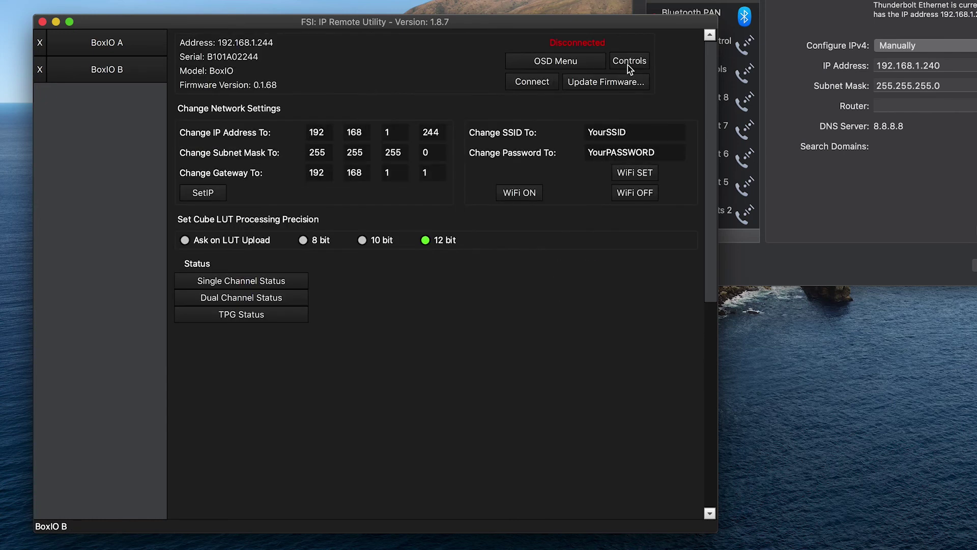
click(437, 133)
key(BackSpace)
text(2)
click(202, 193)
click(461, 86)
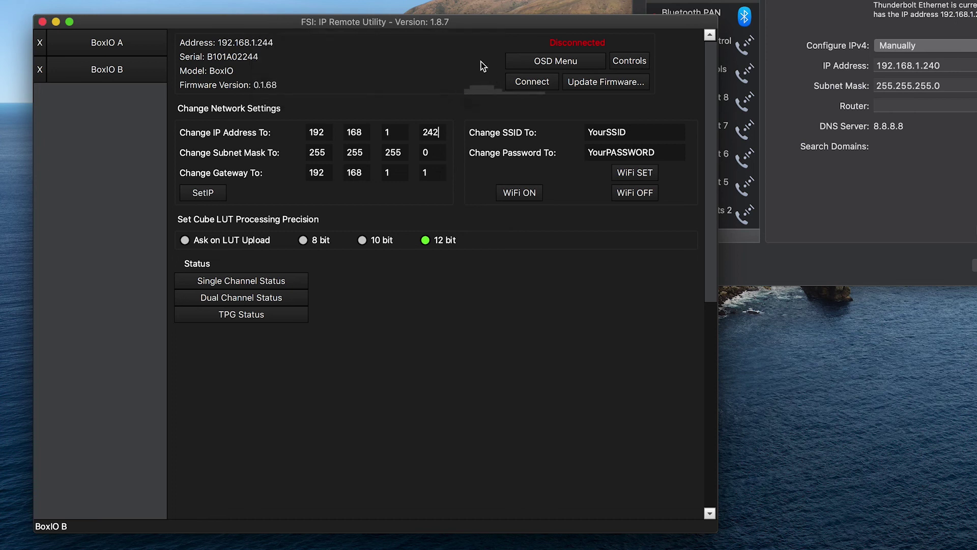
click(628, 61)
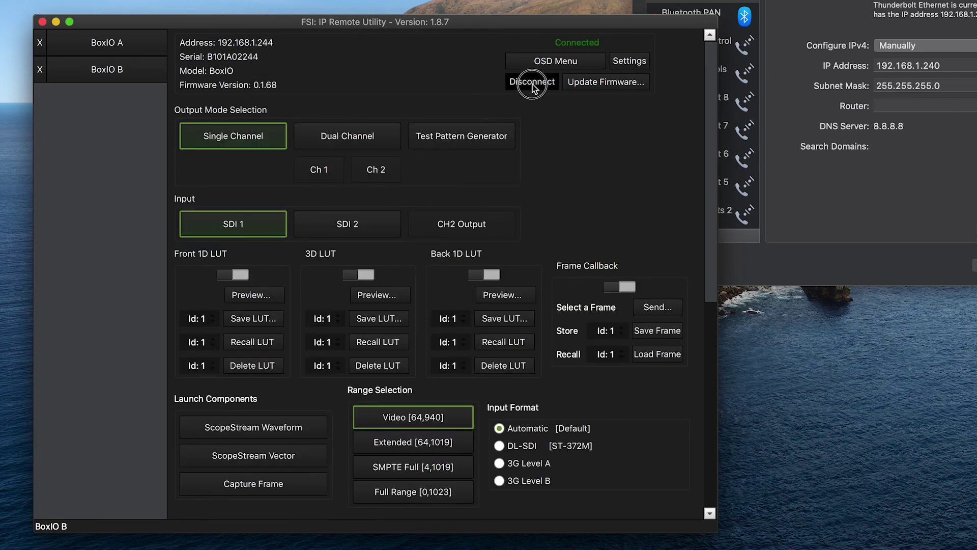
Disconnect BoxIO B, reconnect to it at 192.168.1.242, and check the connection details of both BoxIO devices.
click(532, 82)
click(300, 77)
key(BackSpace)
text(2)
click(380, 76)
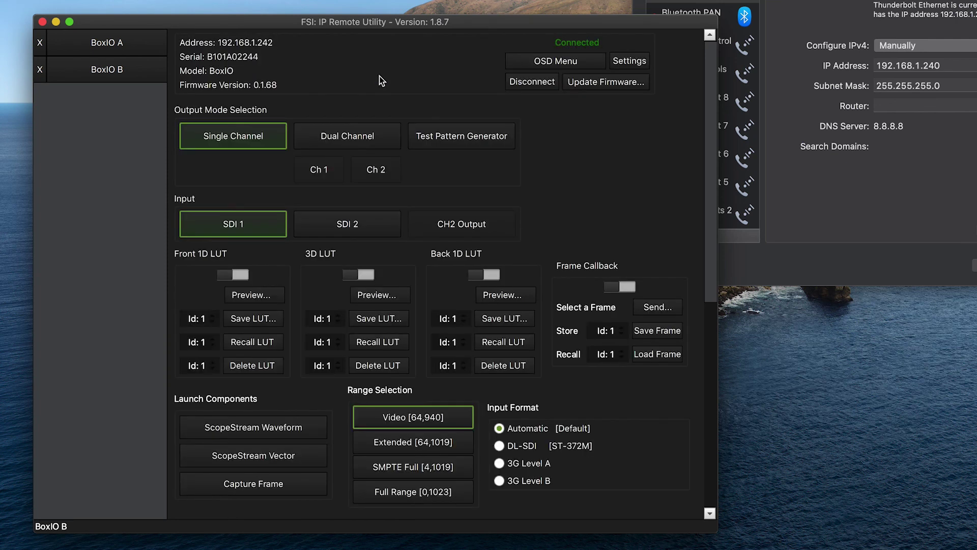
click(116, 45)
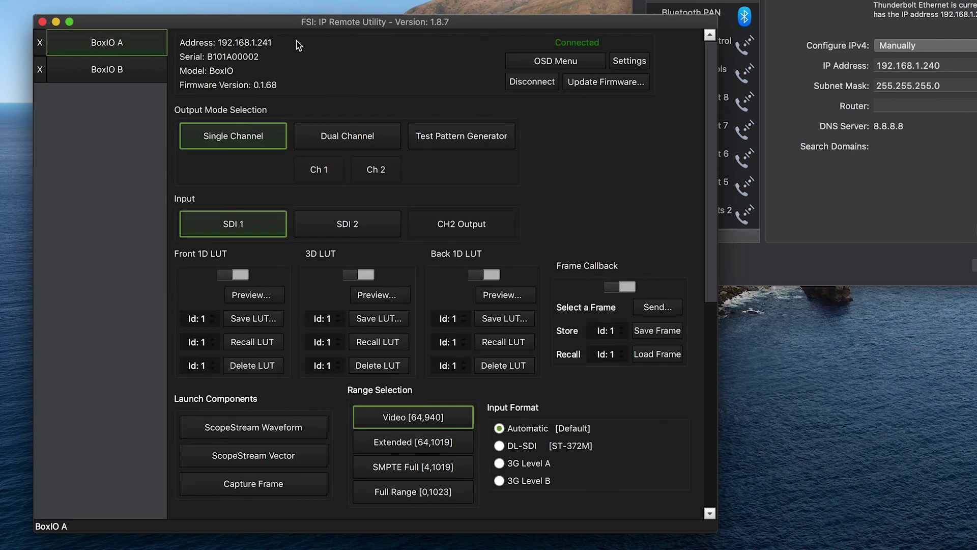
click(130, 69)
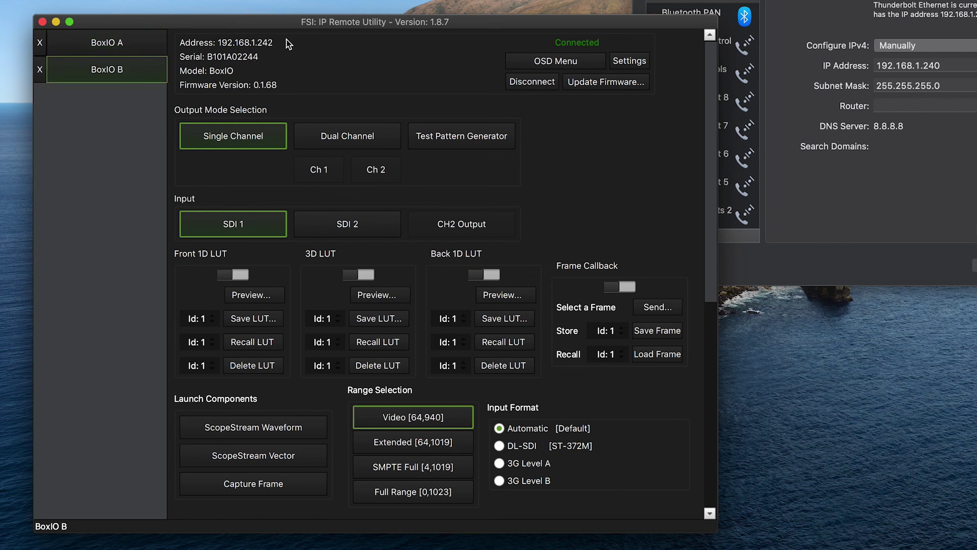